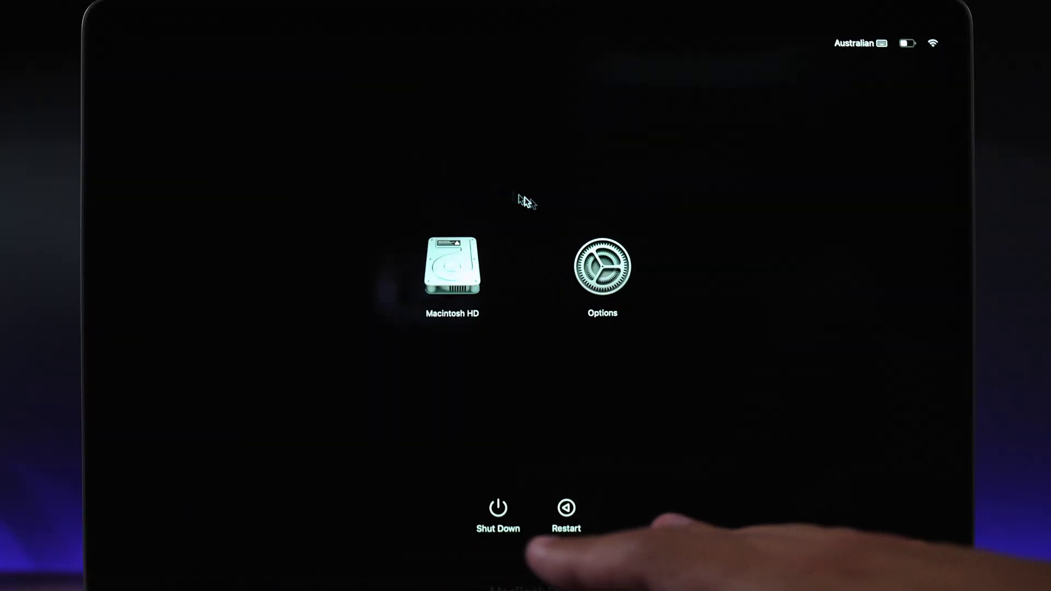
Step: Boot into Recovery Options, check Macintosh HD in Disk Utility, and pick Reinstall macOS Ventura
left_click(608, 267)
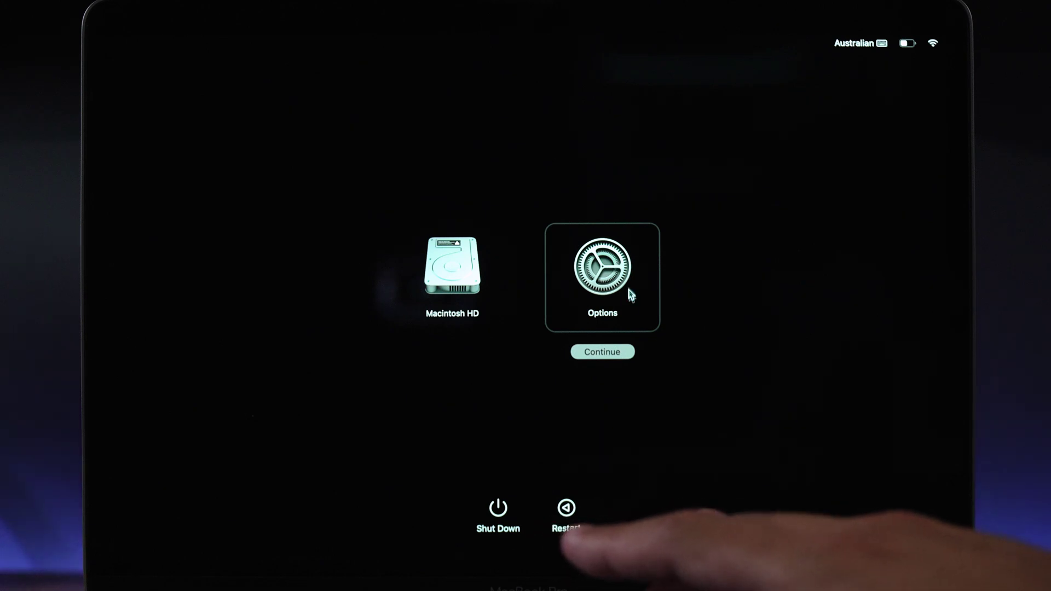
left_click(602, 352)
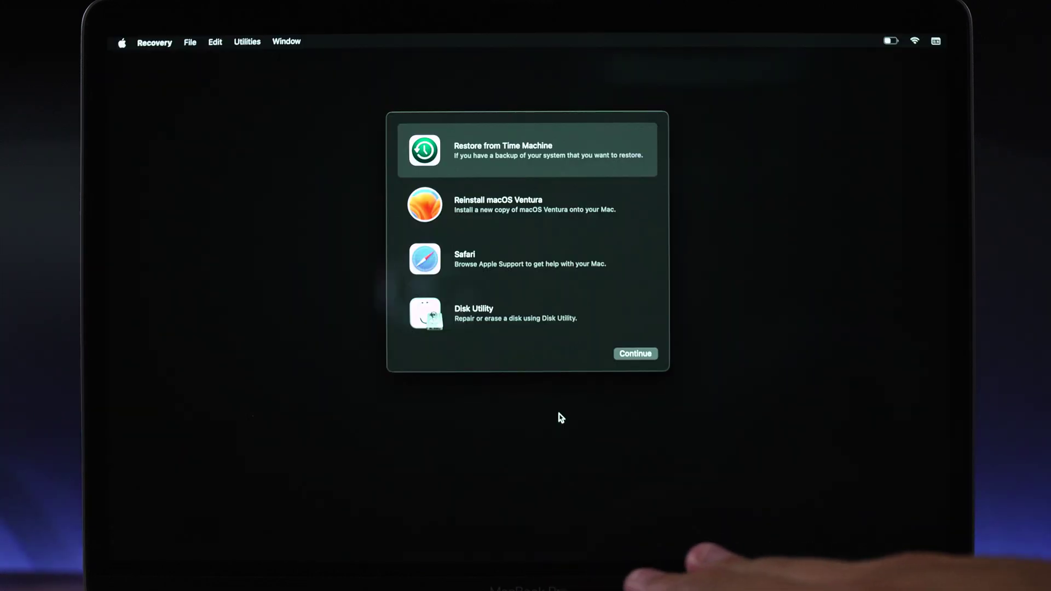
left_click(451, 328)
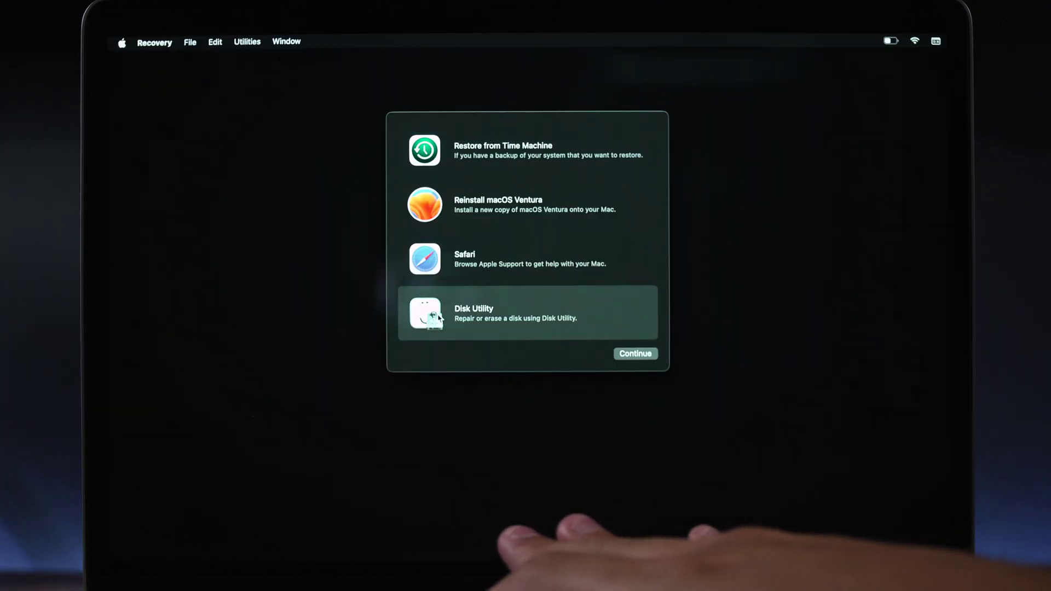
left_click(632, 353)
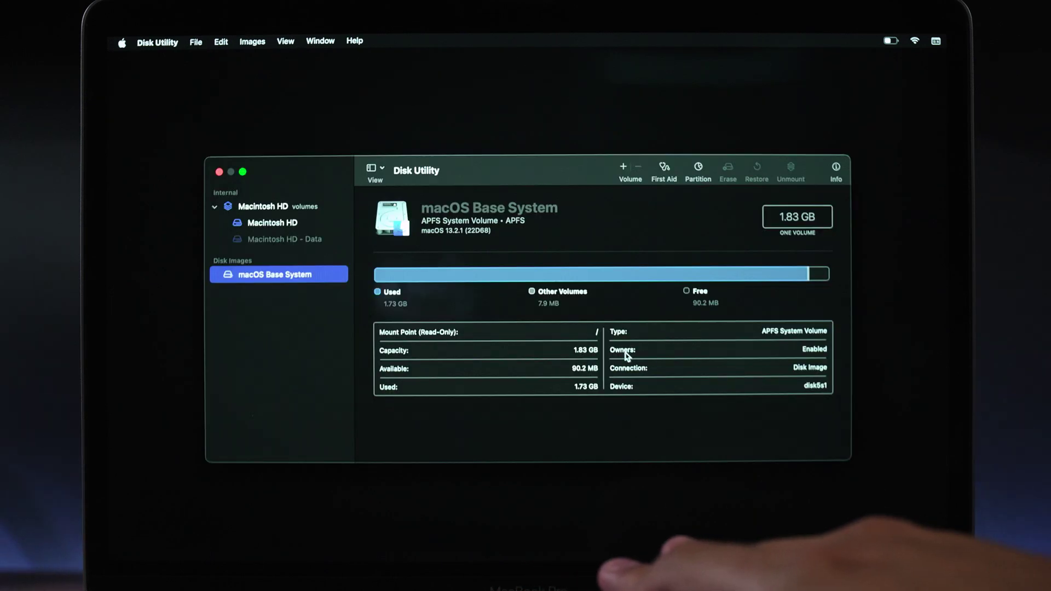
left_click(263, 206)
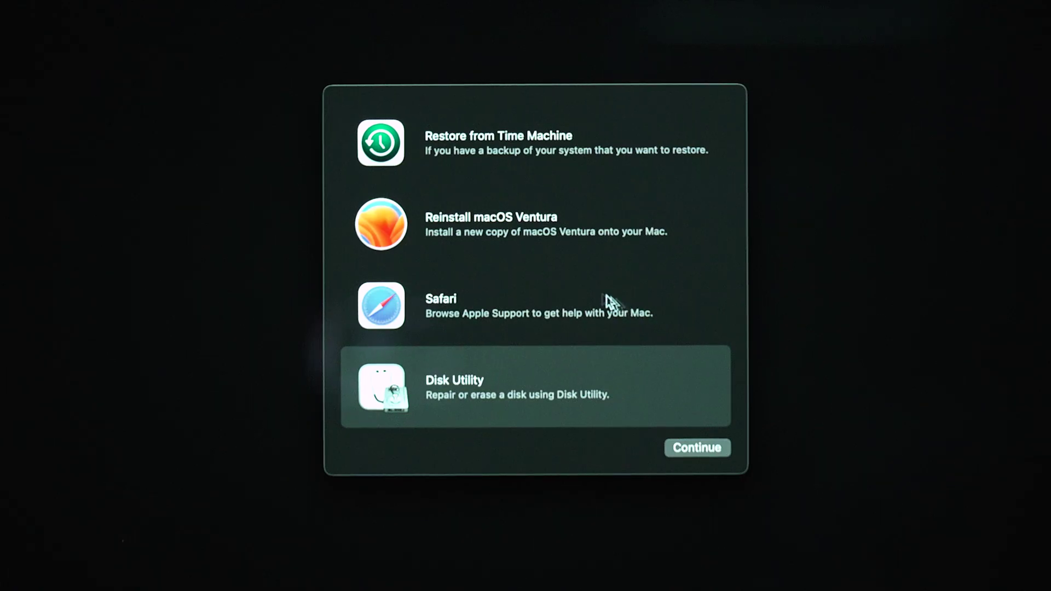
left_click(495, 226)
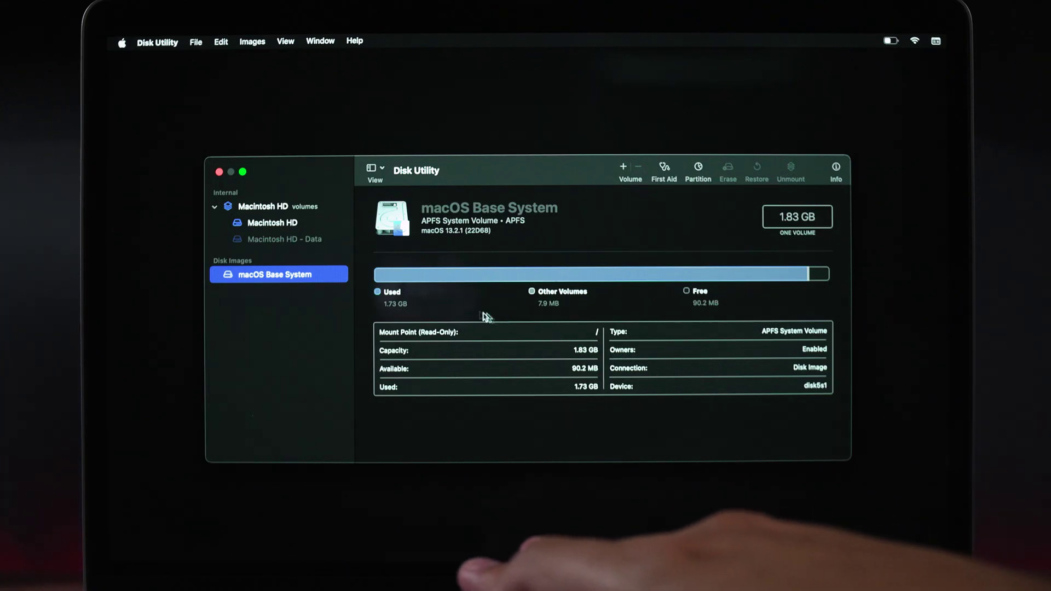
left_click(262, 206)
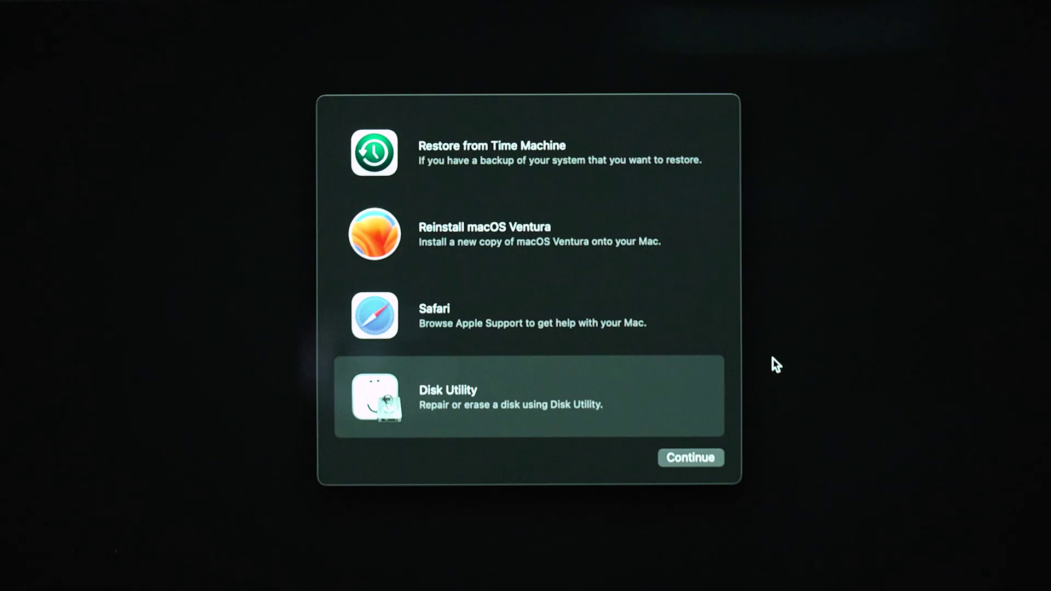
left_click(491, 240)
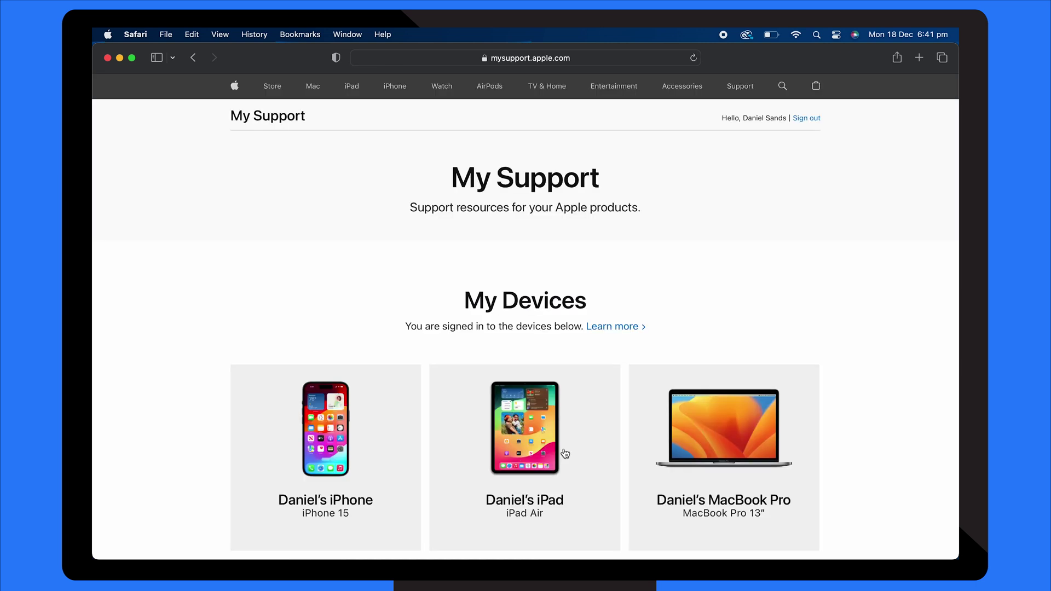
Step: Open the MacBook Pro card under My Devices to view its coverage details
left_click(728, 443)
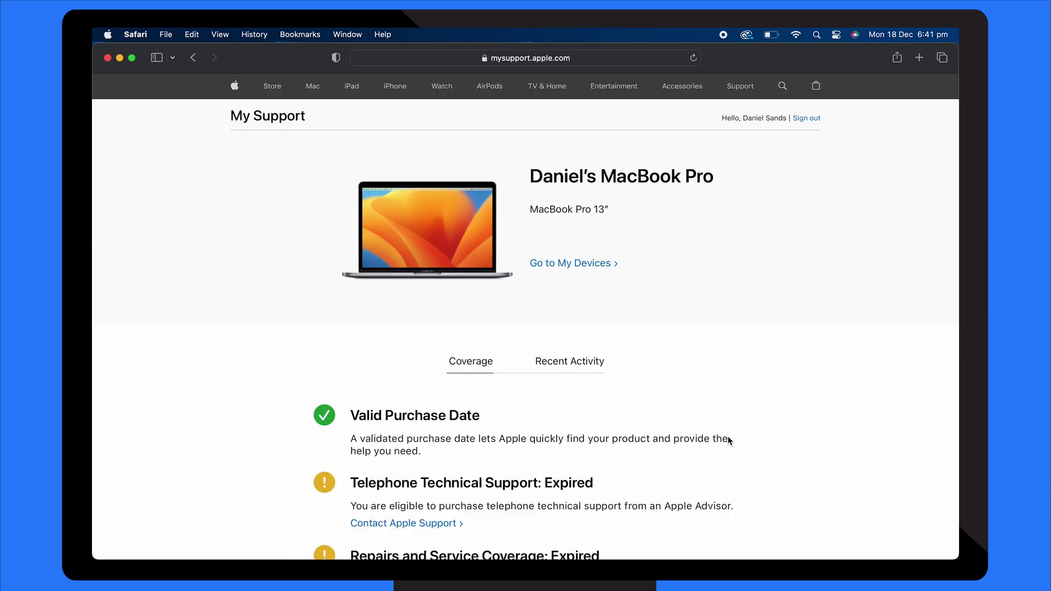
scroll(728, 441, "down", 5)
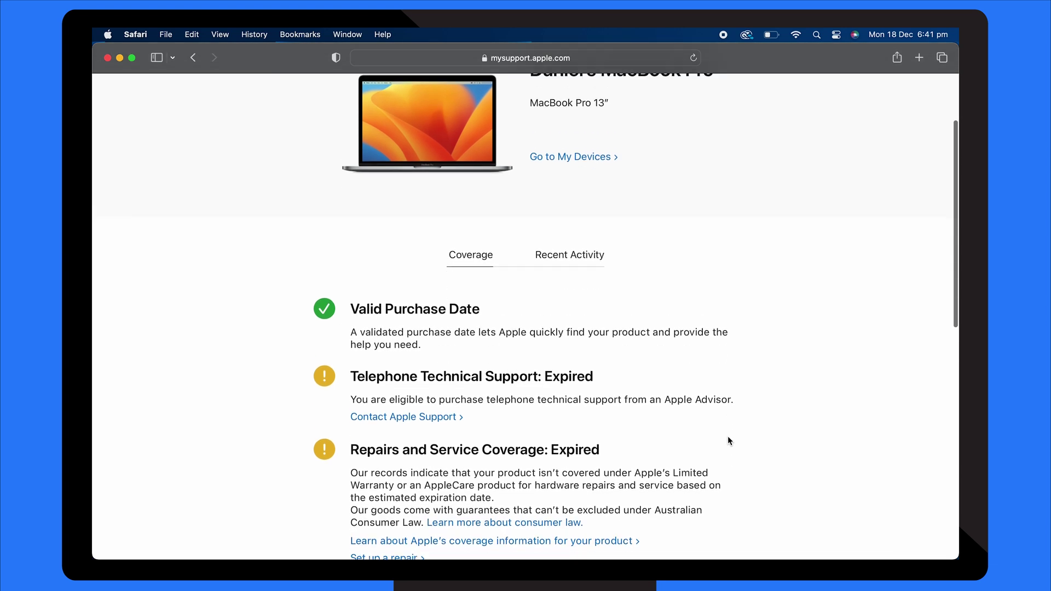
scroll(727, 441, "down", 1)
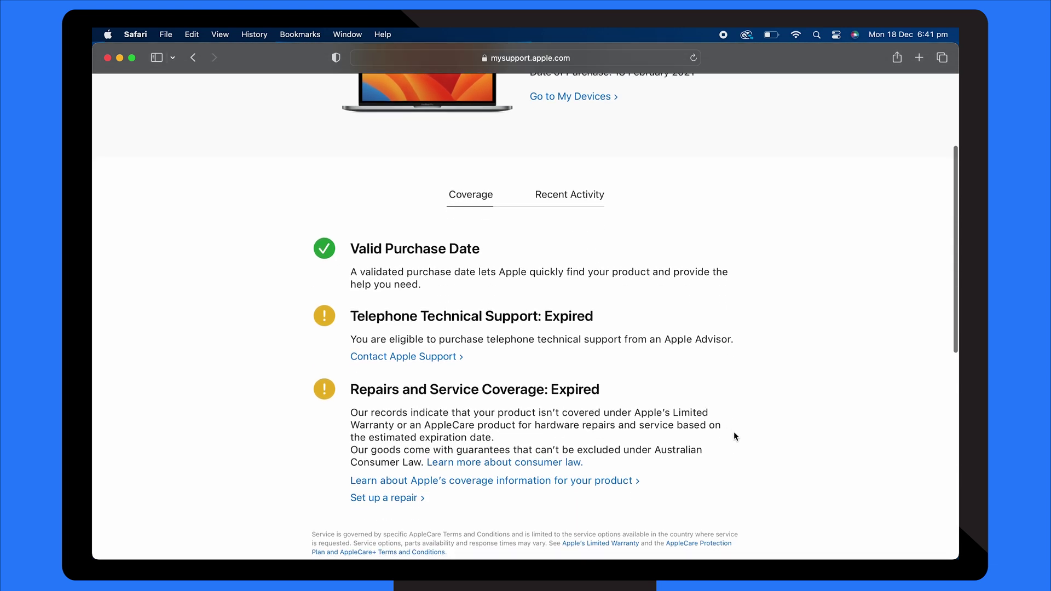
scroll(733, 431, "down", 1)
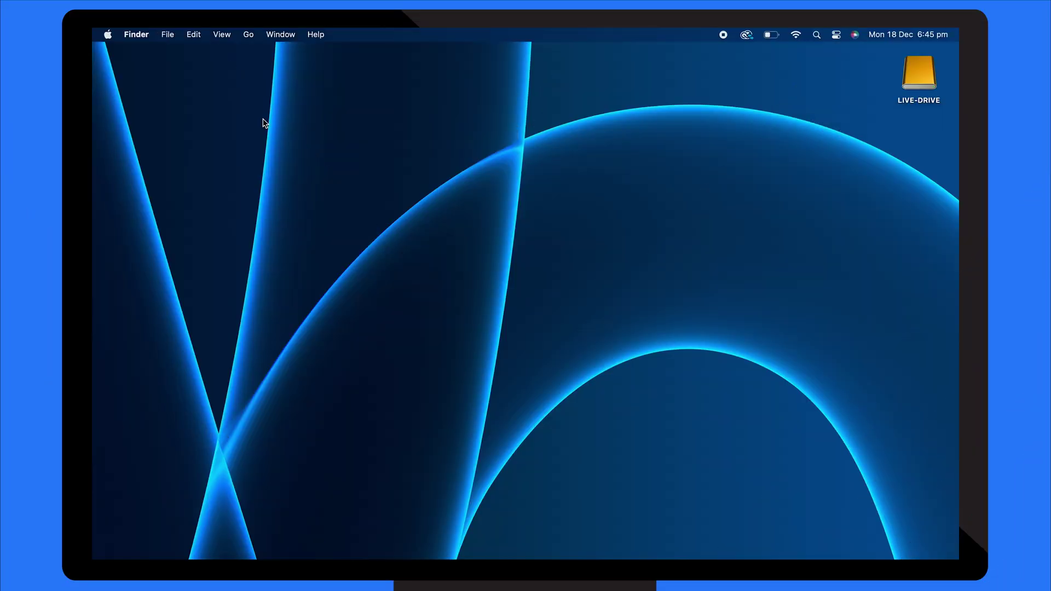
Step: Open System Settings from the Apple menu and go to the Apple ID page
left_click(108, 35)
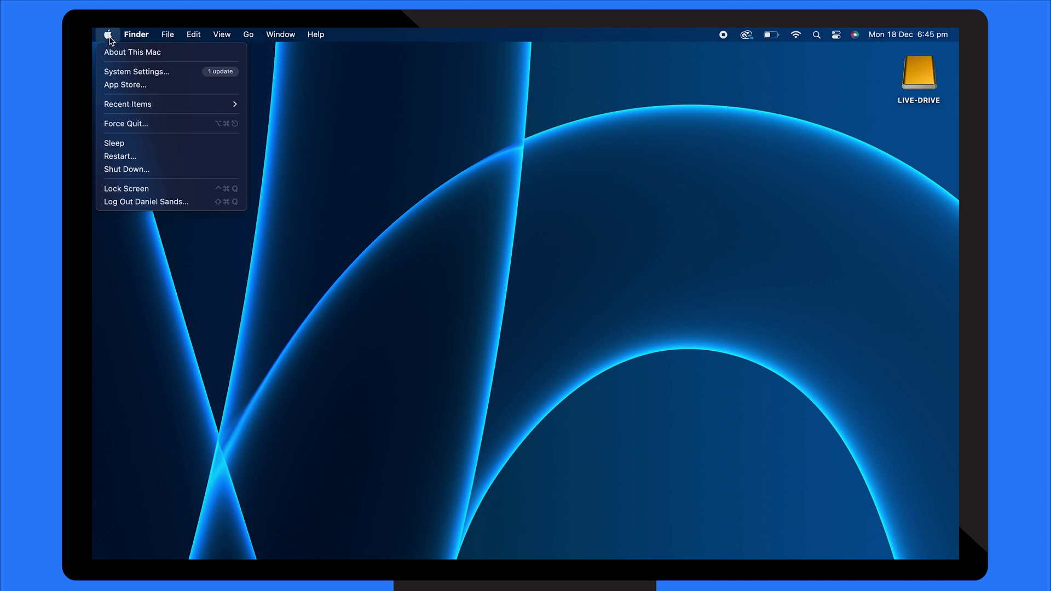
left_click(170, 73)
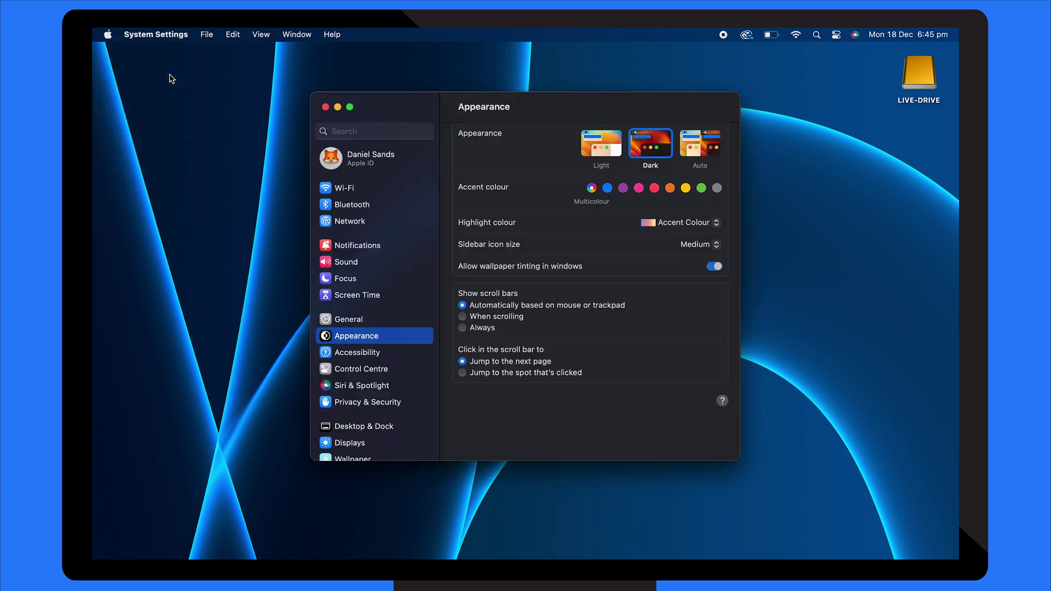
left_click(354, 161)
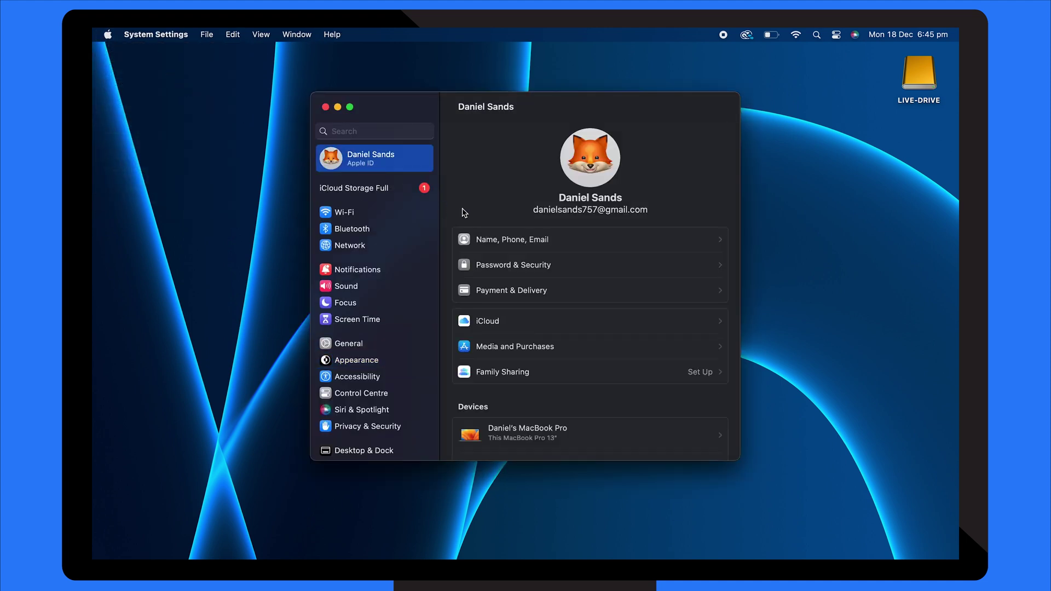
scroll(463, 213, "down", 3)
scroll(463, 213, "down", 3)
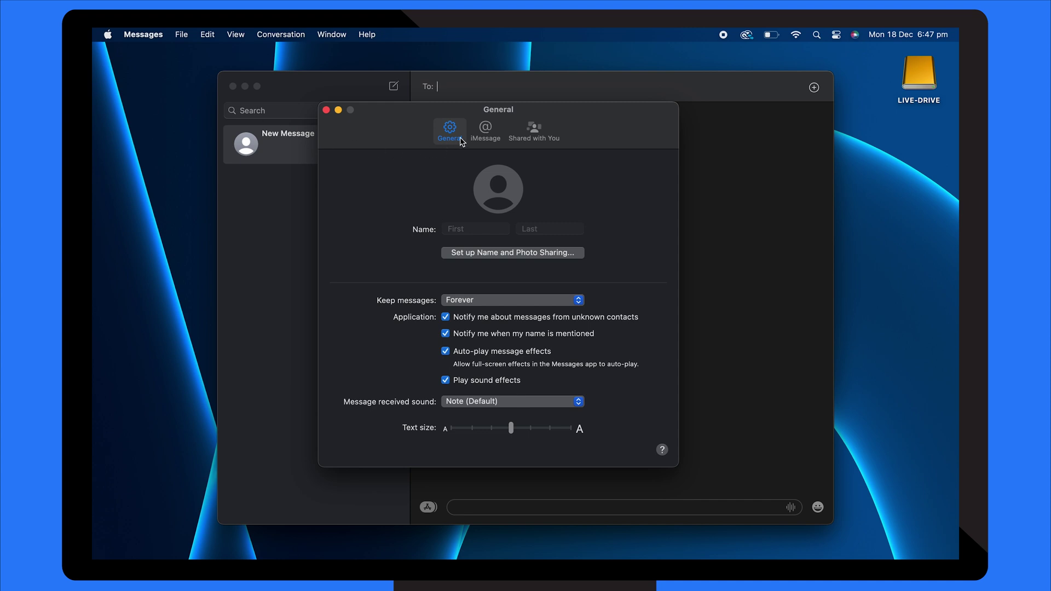
Step: Show the iMessage account section in Messages Settings
left_click(484, 130)
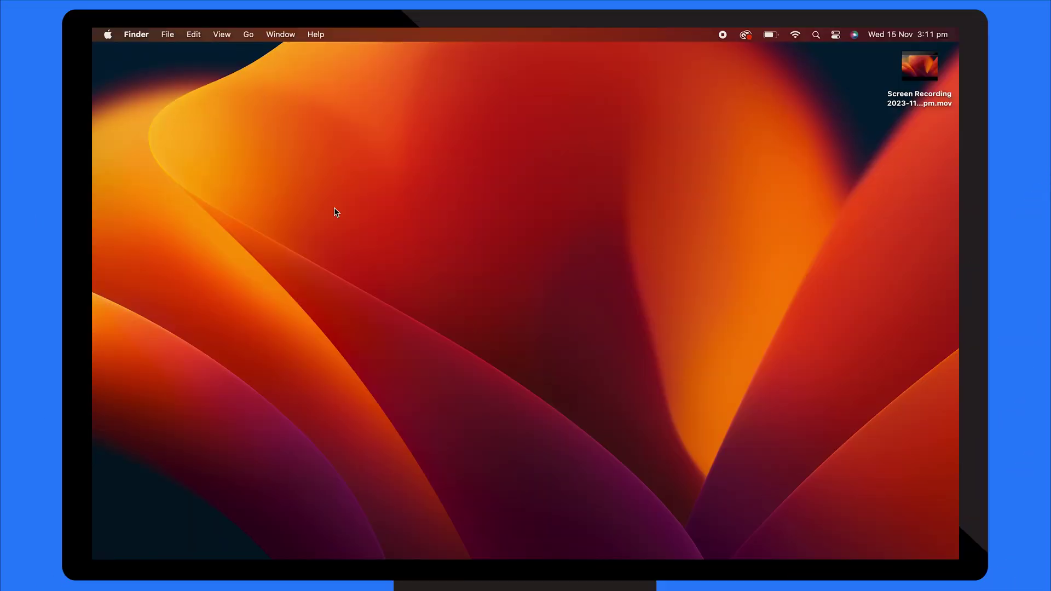
Step: Shut down the Mac from the Apple menu to return to the startup options
left_click(108, 34)
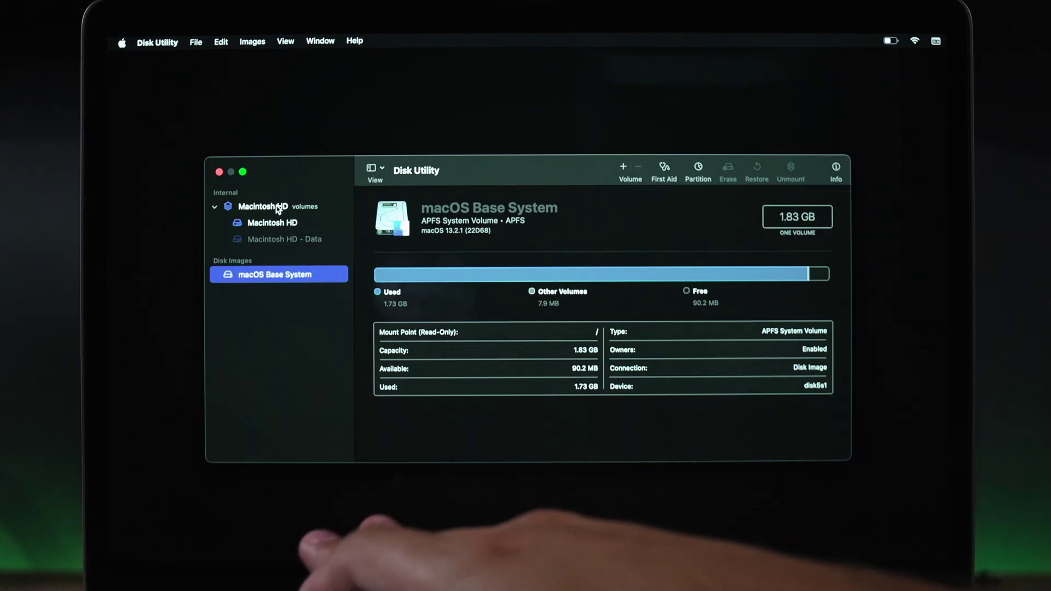
left_click(263, 206)
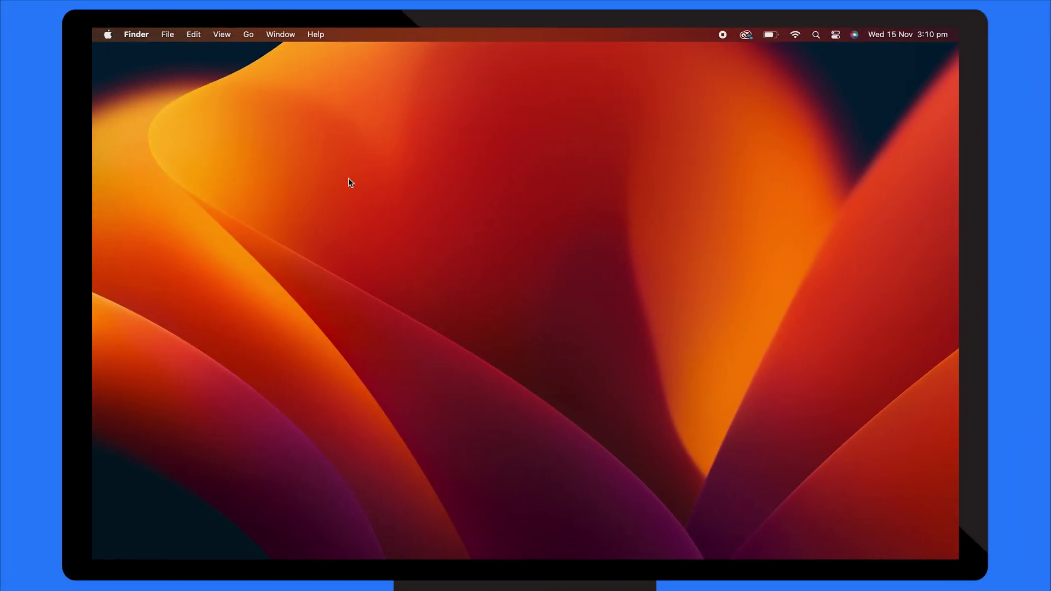
left_click(108, 36)
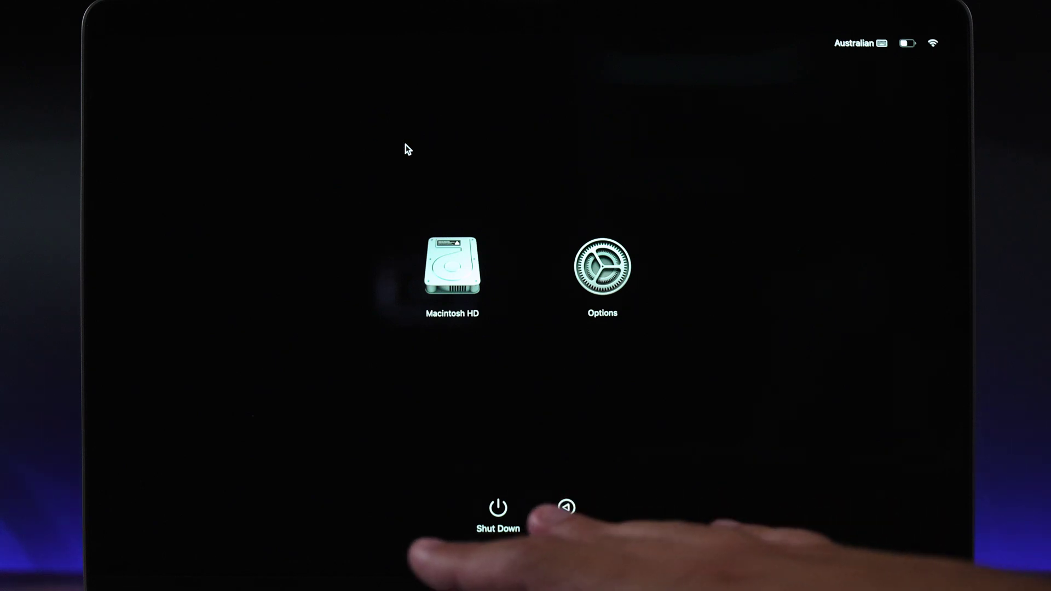
Step: Continue from Options into macOS Recovery and select Disk Utility
left_click(614, 263)
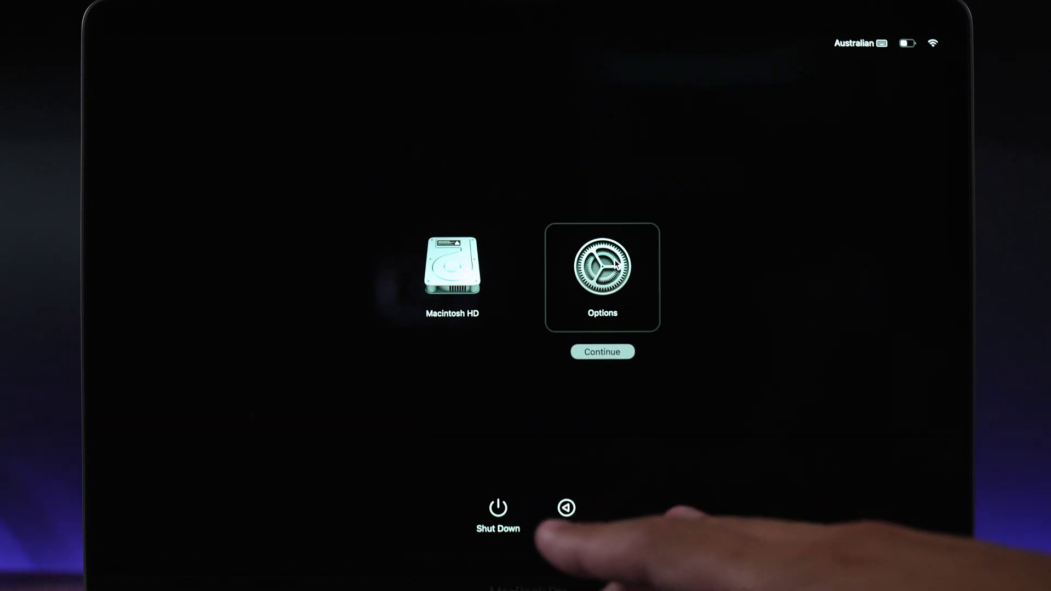
left_click(601, 351)
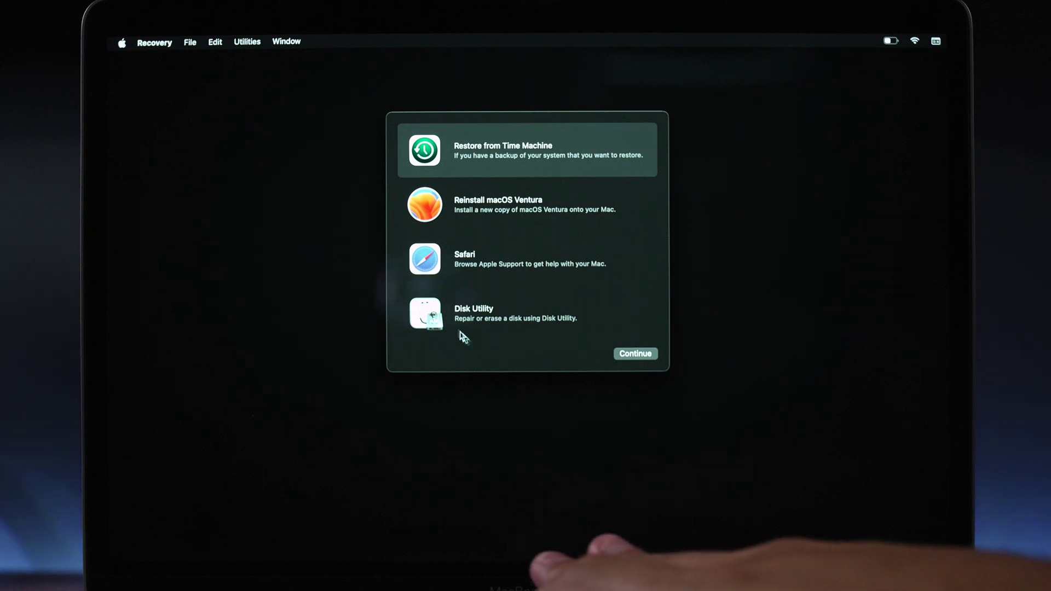
left_click(440, 317)
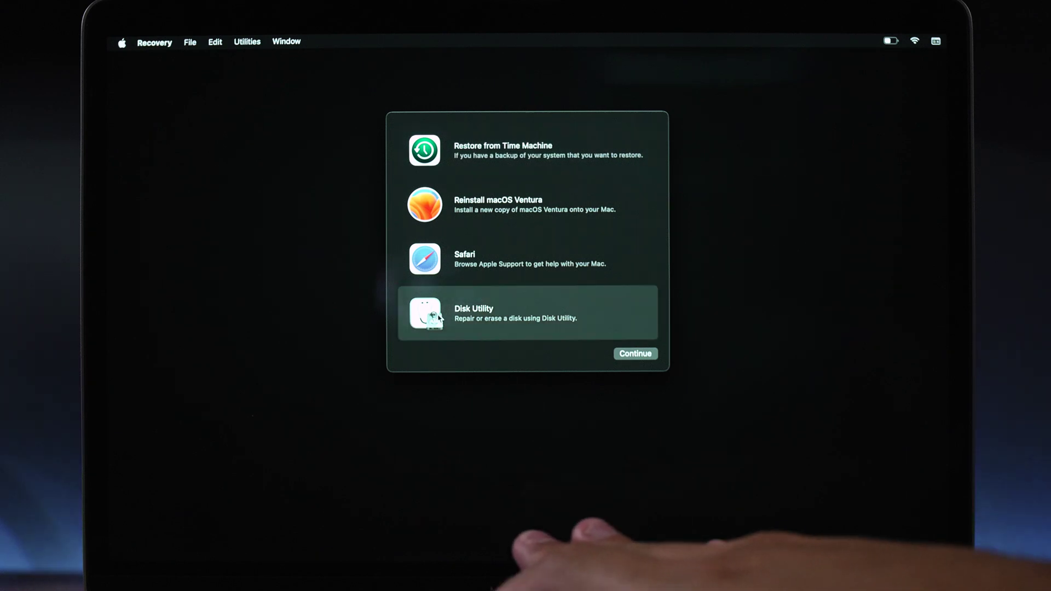
Step: Inspect the Macintosh HD volume group in Disk Utility, then quit Disk Utility
left_click(628, 356)
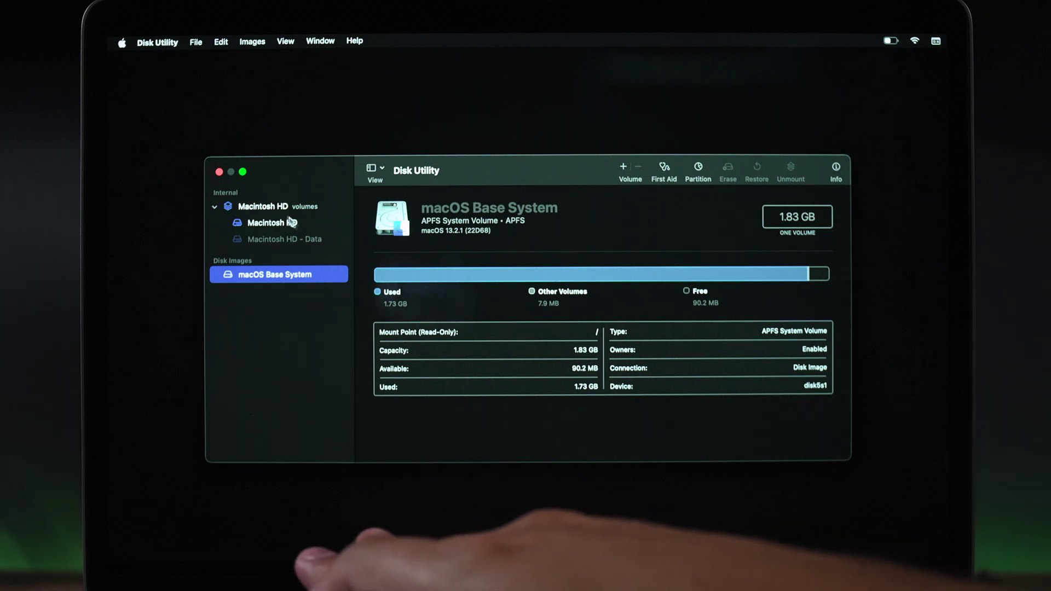
left_click(264, 206)
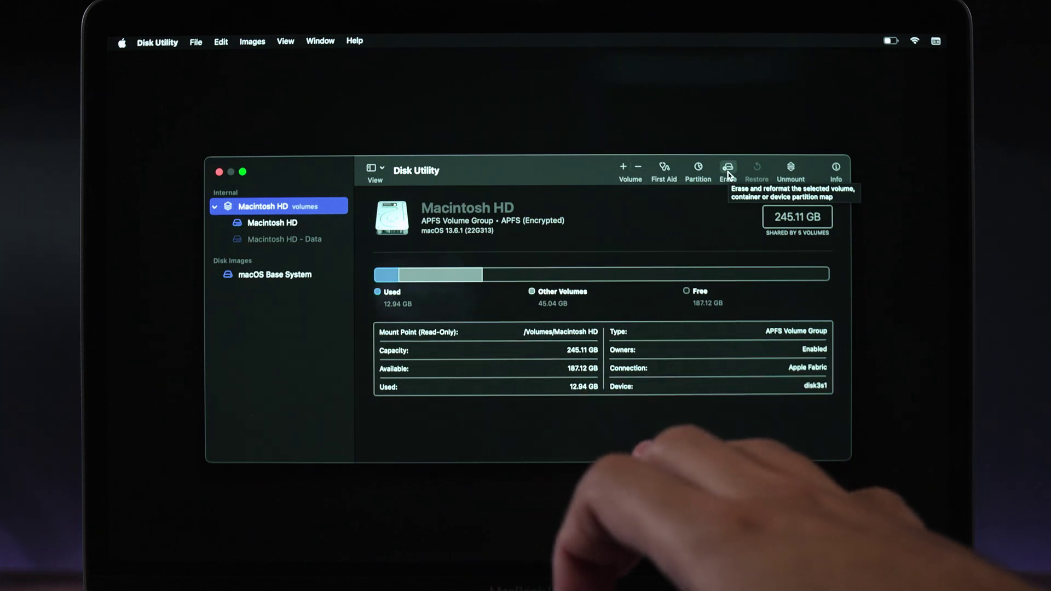
left_click(158, 42)
left_click(164, 143)
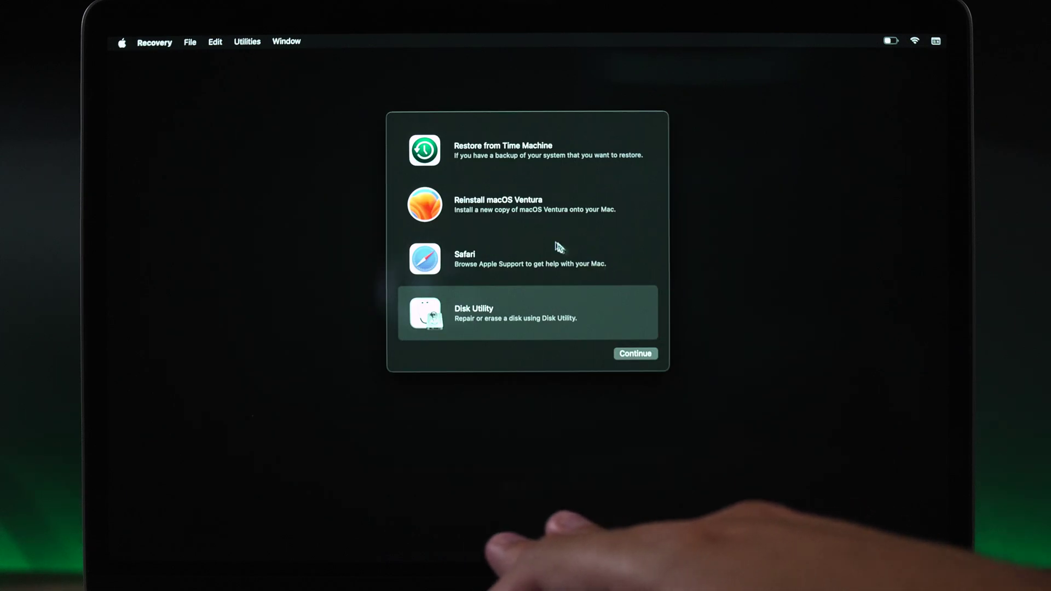
Step: Select Reinstall macOS Ventura in the Recovery utilities window
left_click(508, 216)
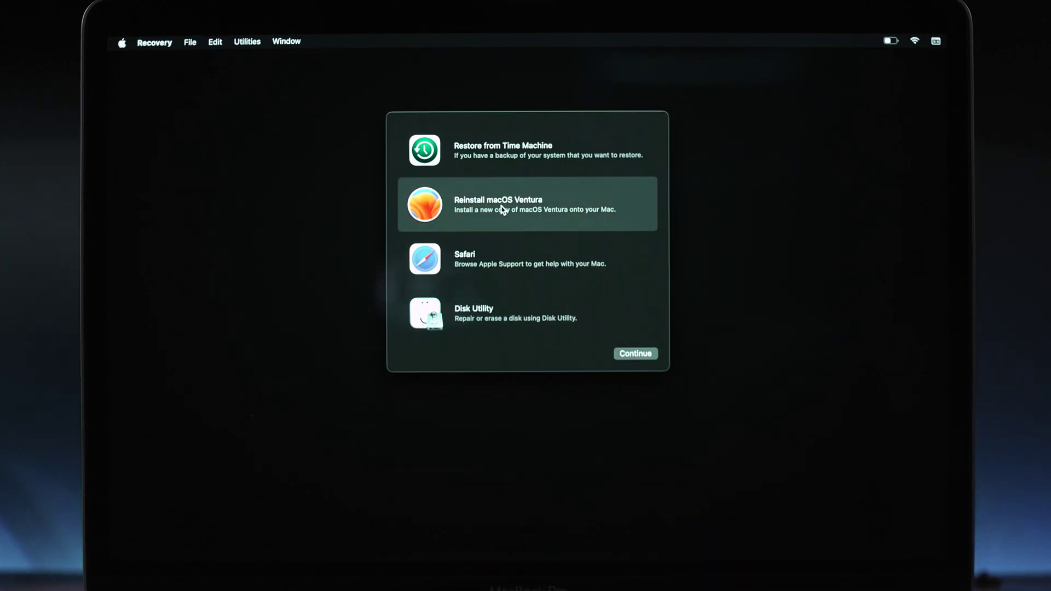